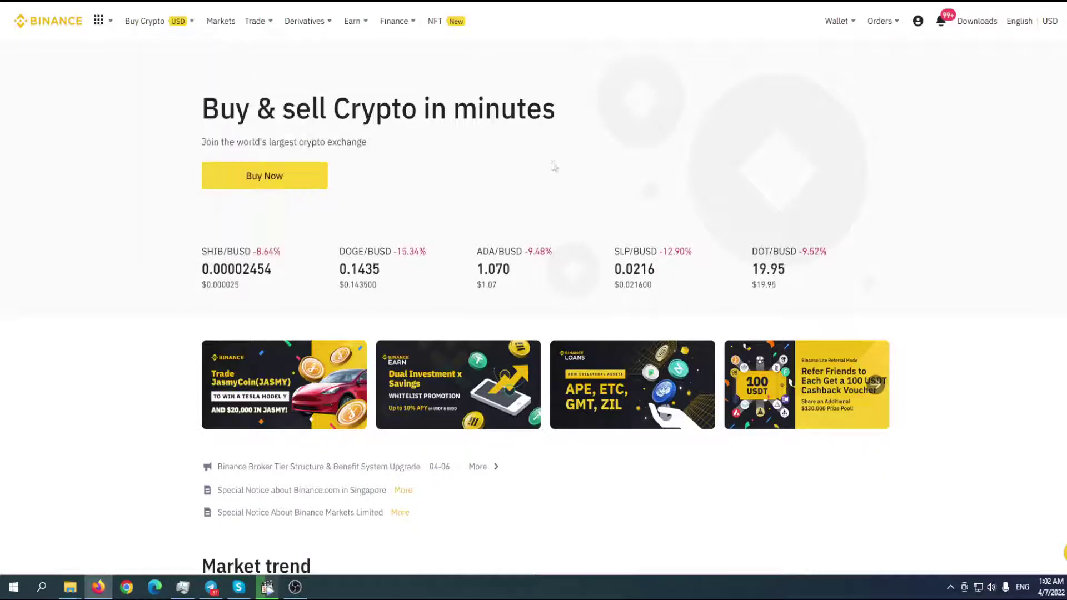
Reveal the Buy Crypto menu listing USD payment options: bank deposit, card, P2P, third-party
{"action": "mouse_move", "coordinate": [840, 25]}
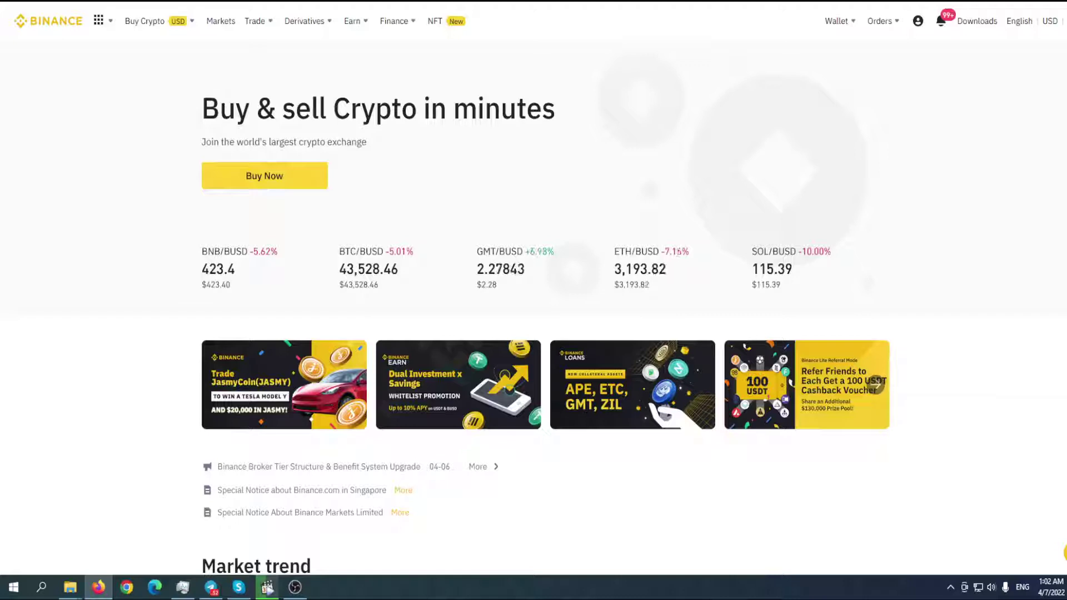
{"action": "mouse_move", "coordinate": [136, 28]}
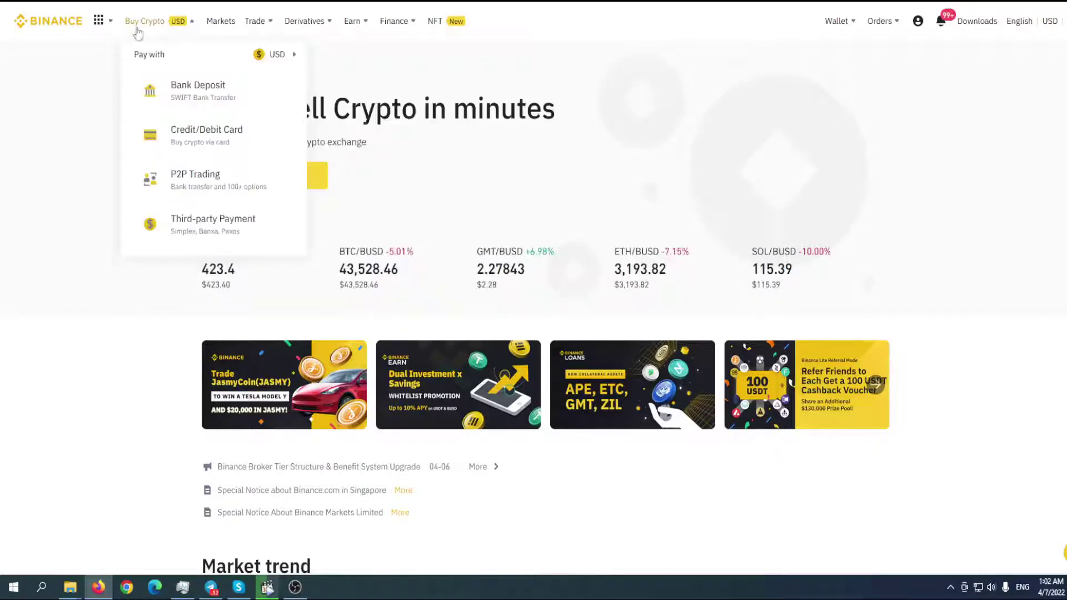
Open the Credit/Debit Card purchase form, keeping USD as the spend currency
{"action": "left_click", "coordinate": [198, 145]}
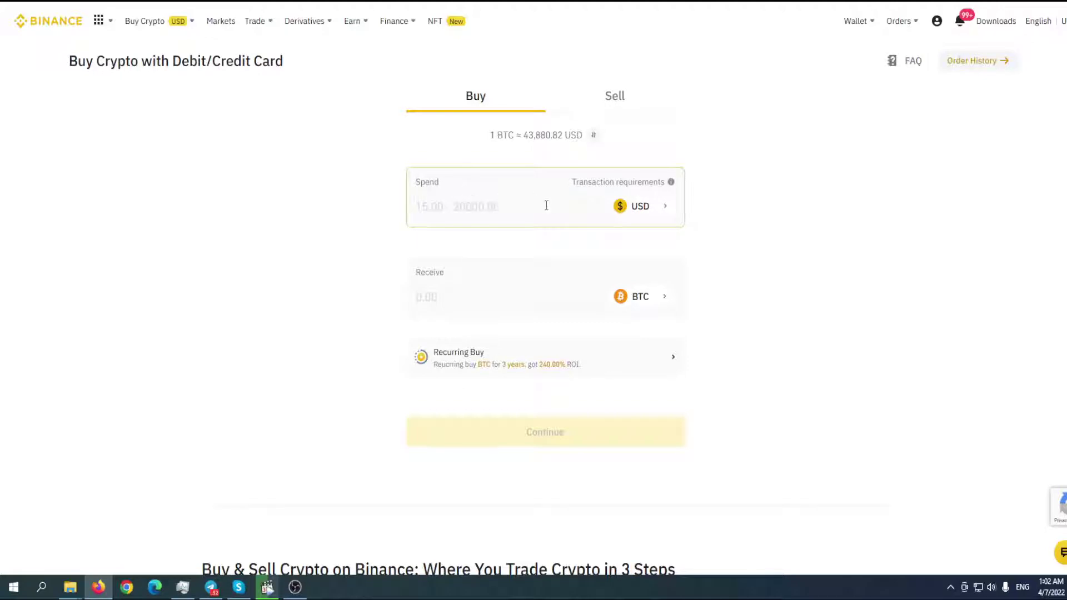
{"action": "left_click", "coordinate": [632, 207]}
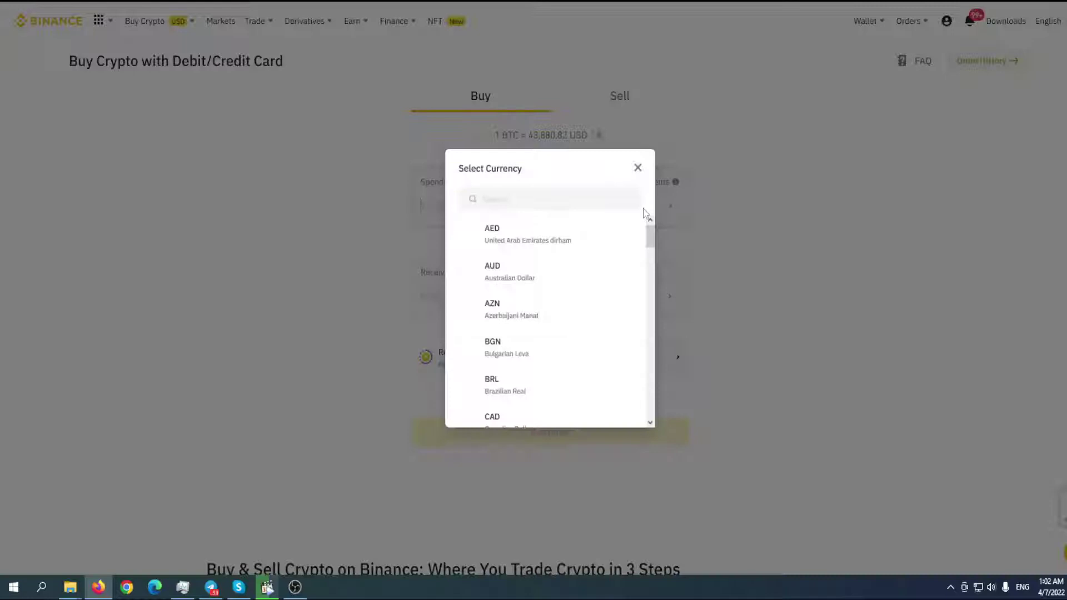
{"action": "scroll", "coordinate": [543, 278], "scroll_direction": "down", "scroll_amount": 7}
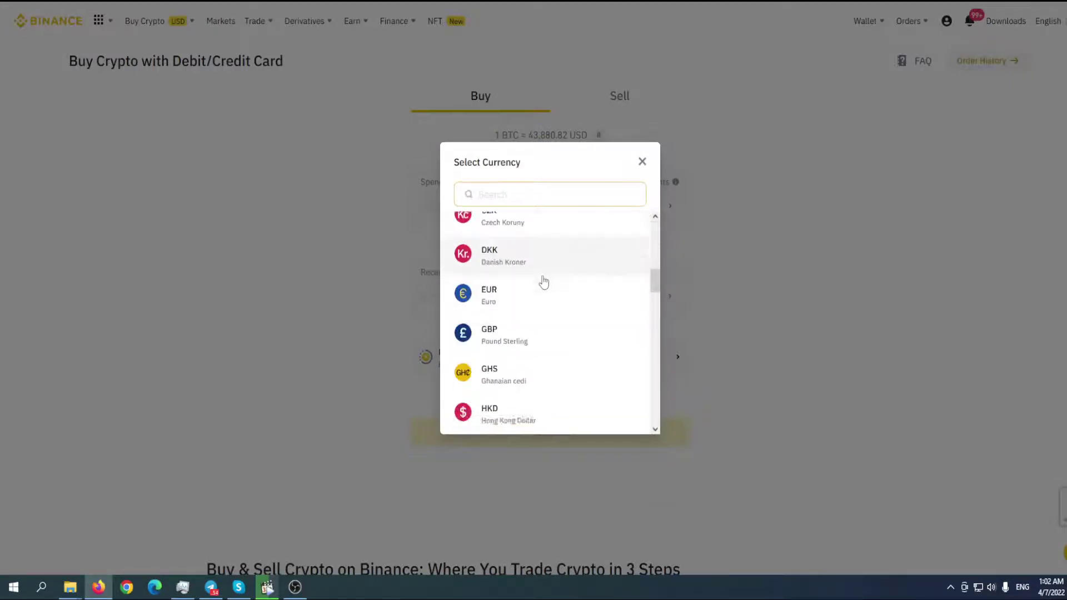
{"action": "scroll", "coordinate": [543, 281], "scroll_direction": "up", "scroll_amount": 7}
{"action": "left_click", "coordinate": [641, 163]}
Search 'DO' in the receive-coin list and select DOGE
{"action": "left_click", "coordinate": [543, 293]}
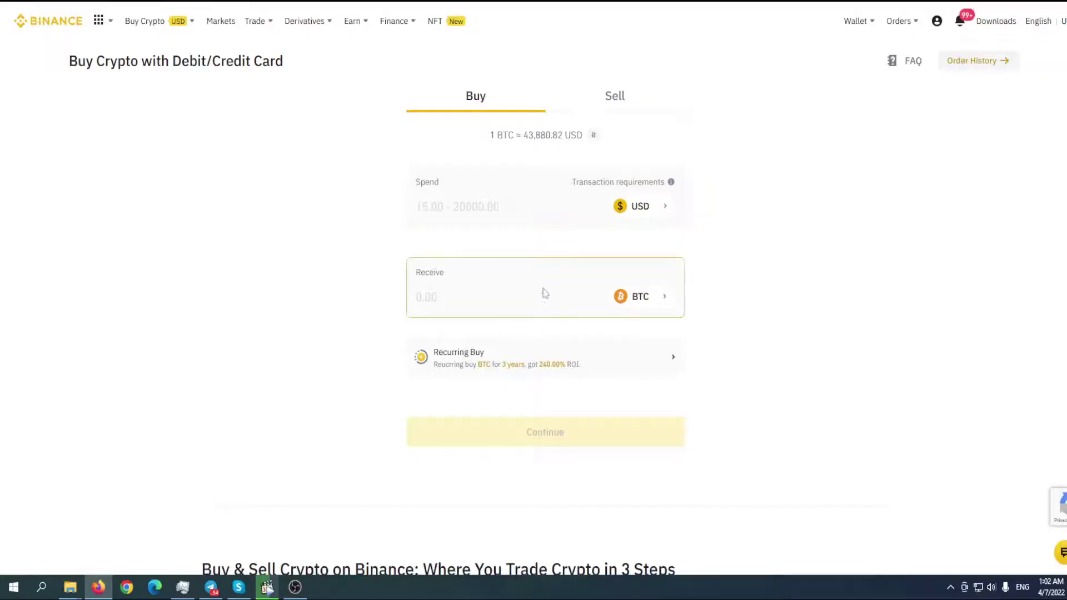
{"action": "left_click", "coordinate": [634, 297]}
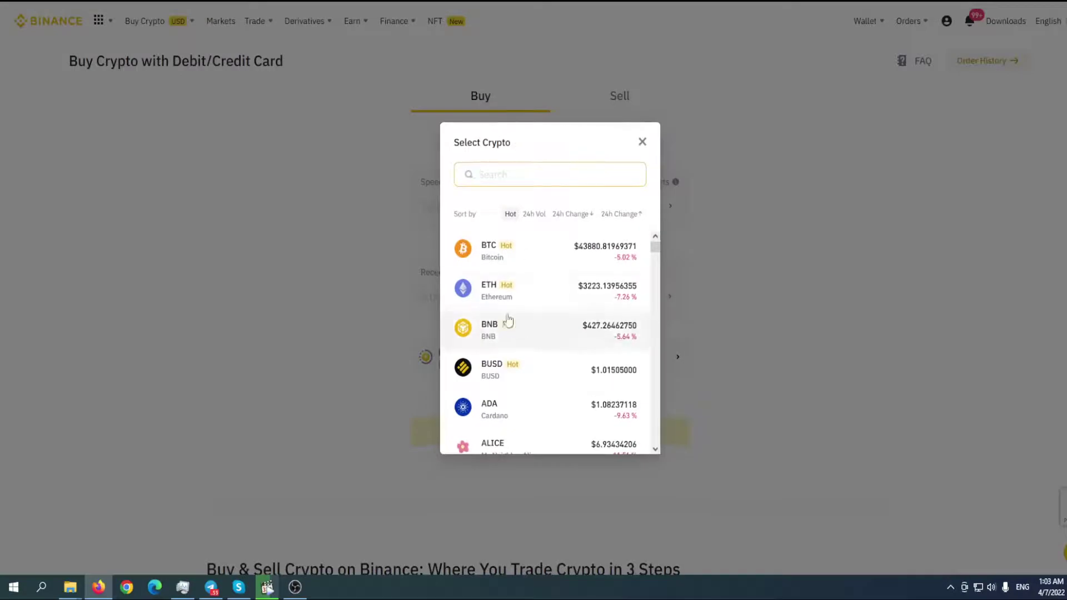
{"action": "scroll", "coordinate": [508, 319], "scroll_direction": "down", "scroll_amount": 2}
{"action": "left_click", "coordinate": [508, 187]}
{"action": "type", "text": "D"}
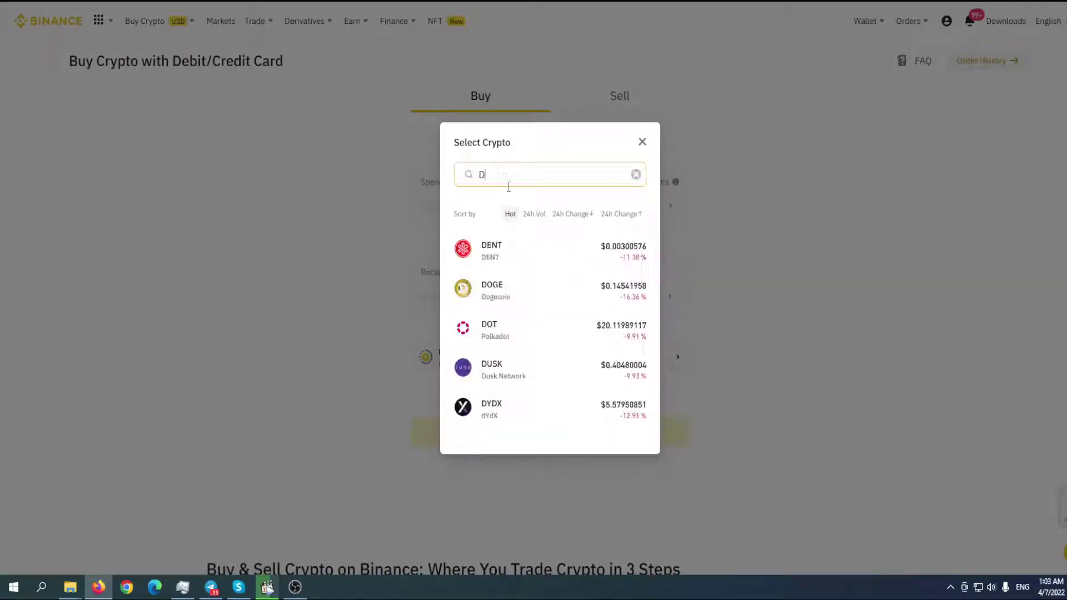
{"action": "type", "text": "O"}
{"action": "left_click", "coordinate": [507, 259]}
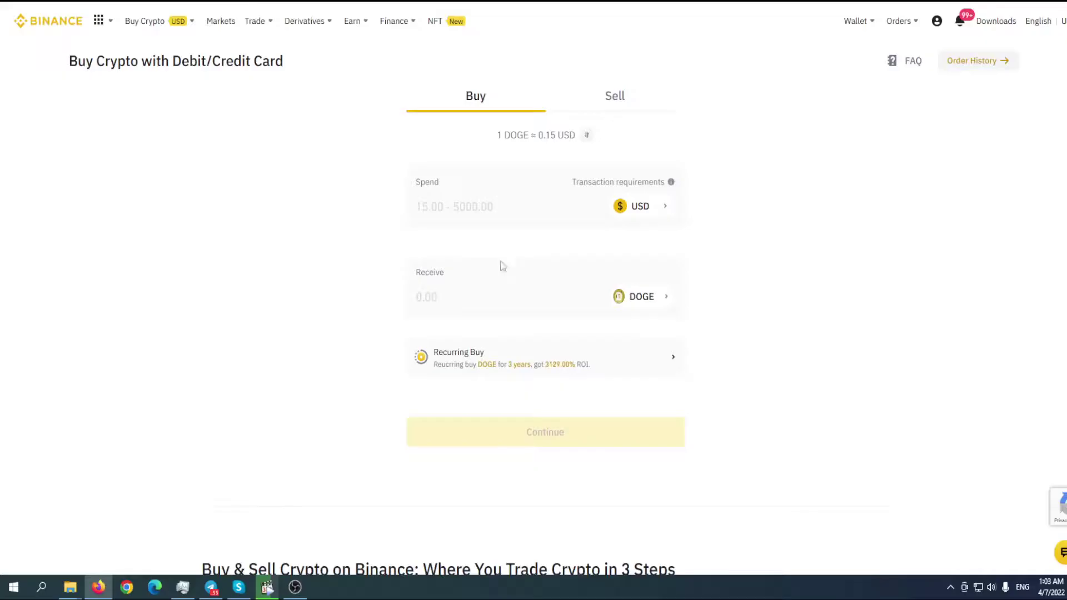
Enter a 20 USD spend and continue to payment method, dismissing the add-card form
{"action": "left_click", "coordinate": [488, 208]}
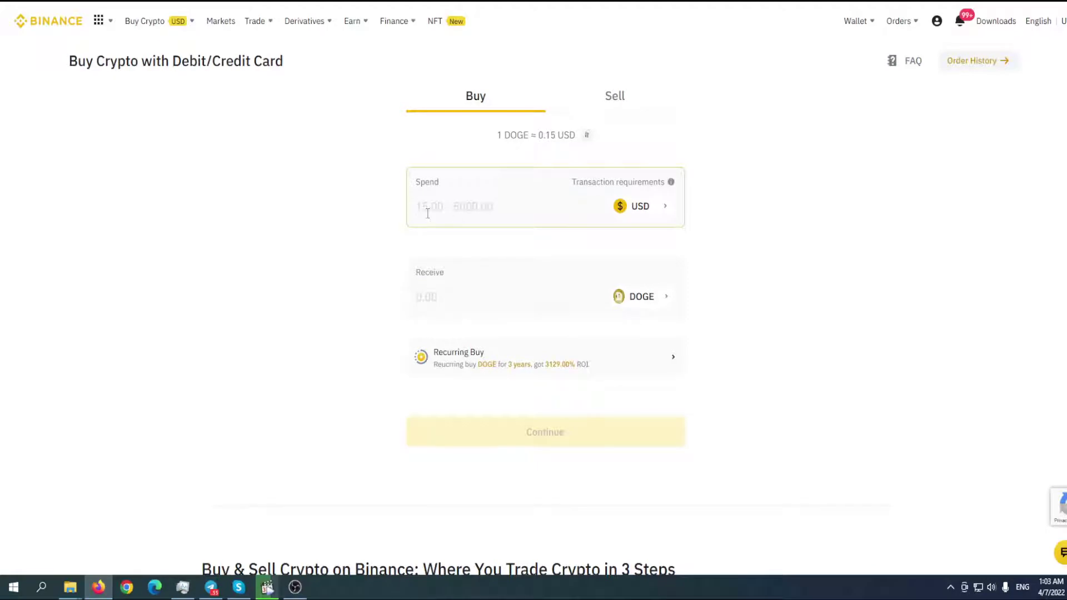
{"action": "type", "text": "20"}
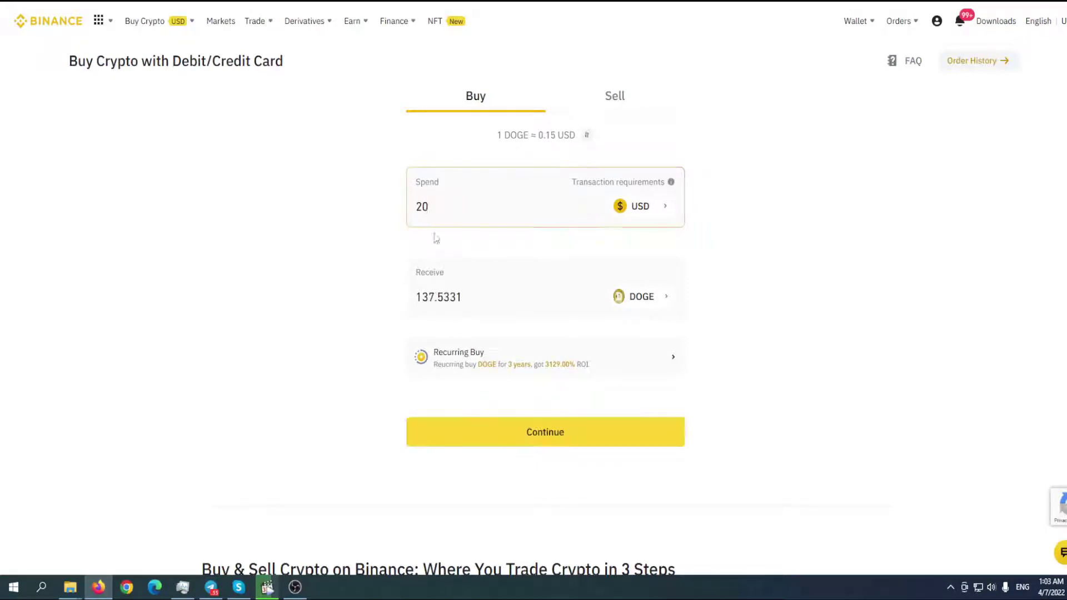
{"action": "left_click", "coordinate": [497, 299]}
{"action": "left_click", "coordinate": [527, 433]}
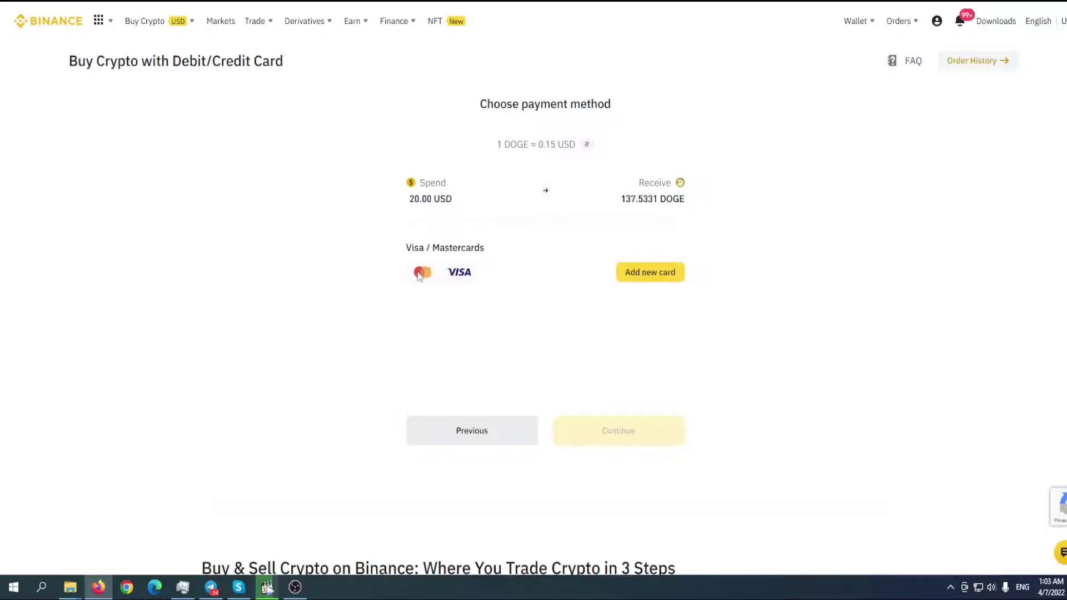
{"action": "left_click", "coordinate": [651, 277]}
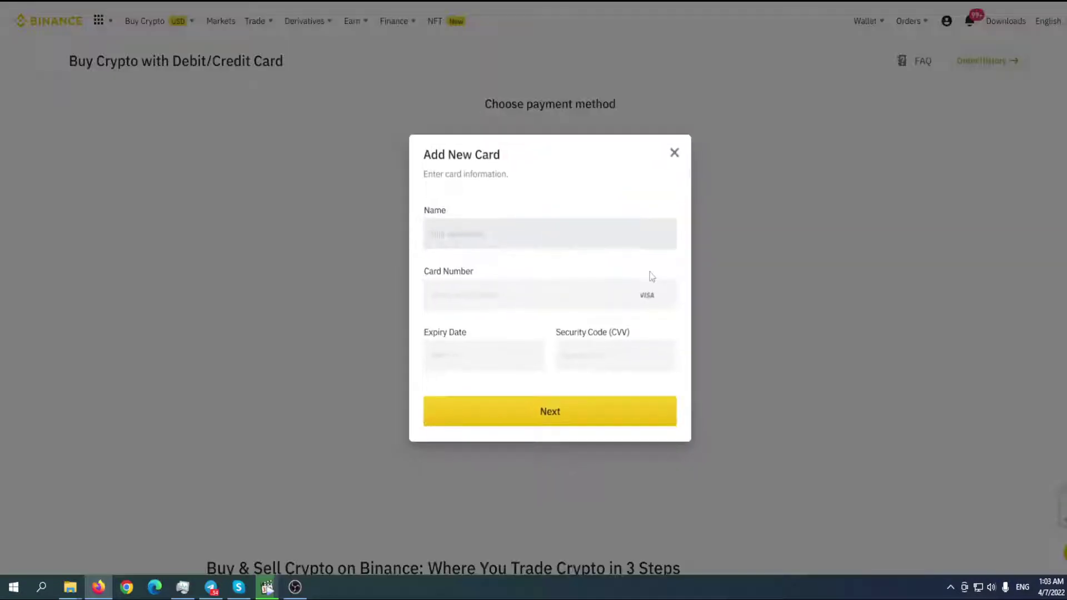
{"action": "left_click", "coordinate": [672, 157]}
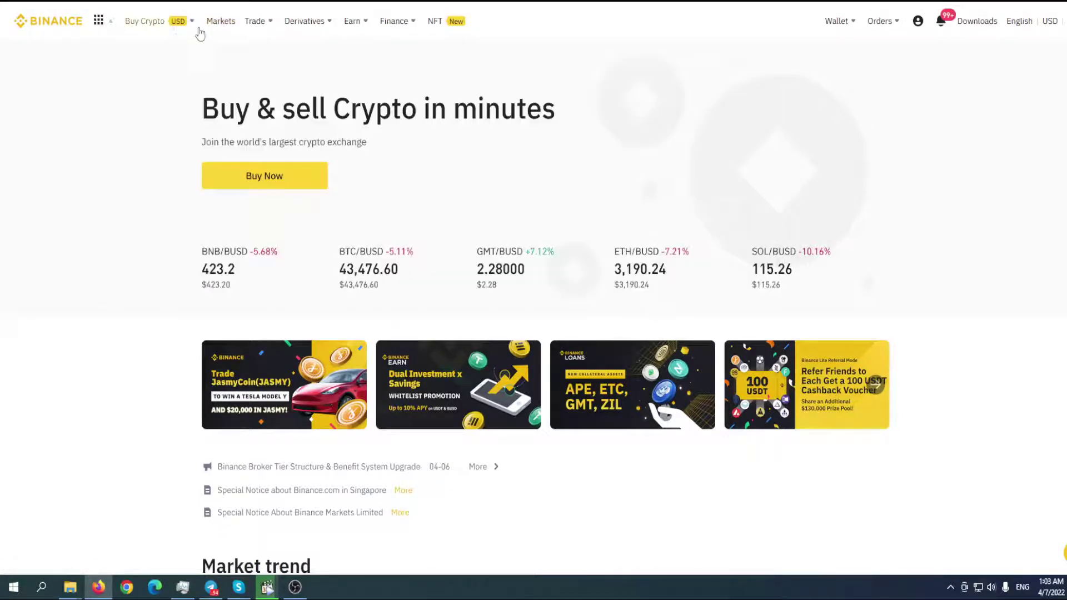
Open the Convert & OTC Portal from the Trade menu, starting on USDT to BTC
{"action": "mouse_move", "coordinate": [258, 31]}
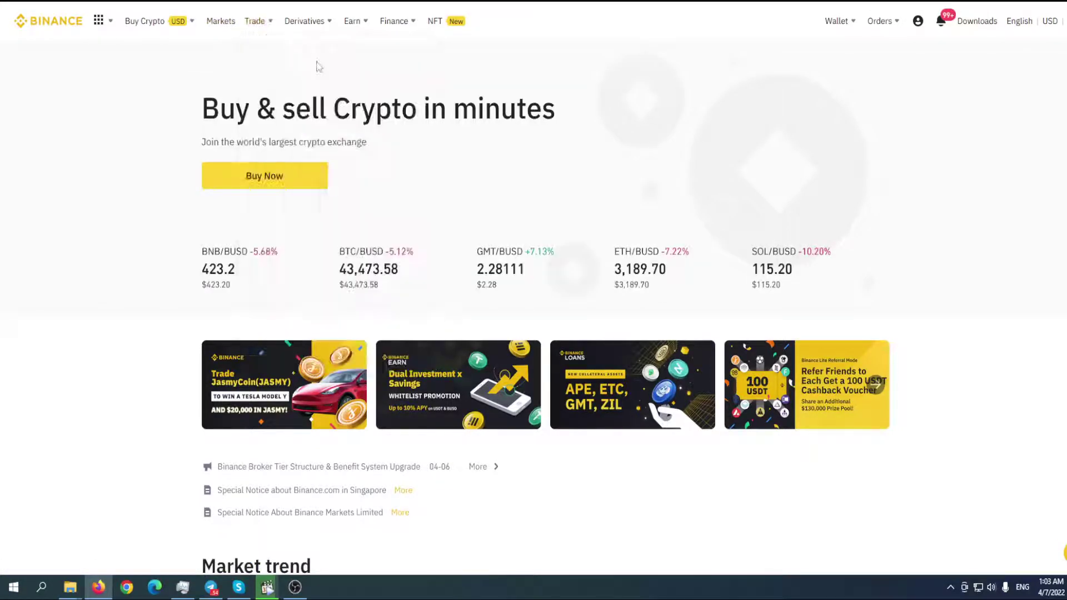
{"action": "left_click", "coordinate": [289, 72]}
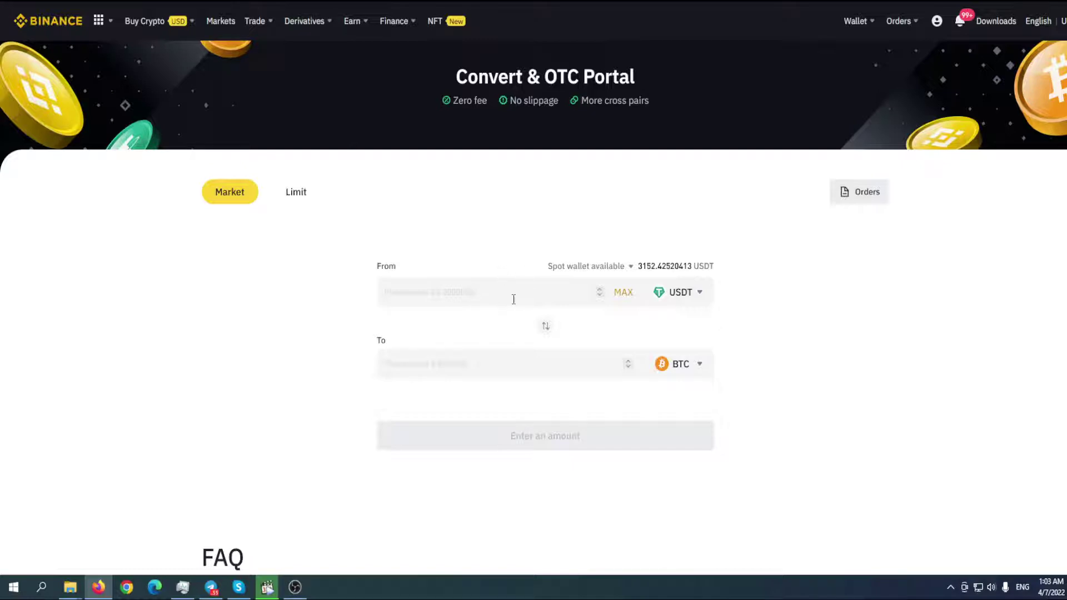
Change the conversion target from BTC to DOGE and enter 20 USDT to convert
{"action": "left_click", "coordinate": [516, 302]}
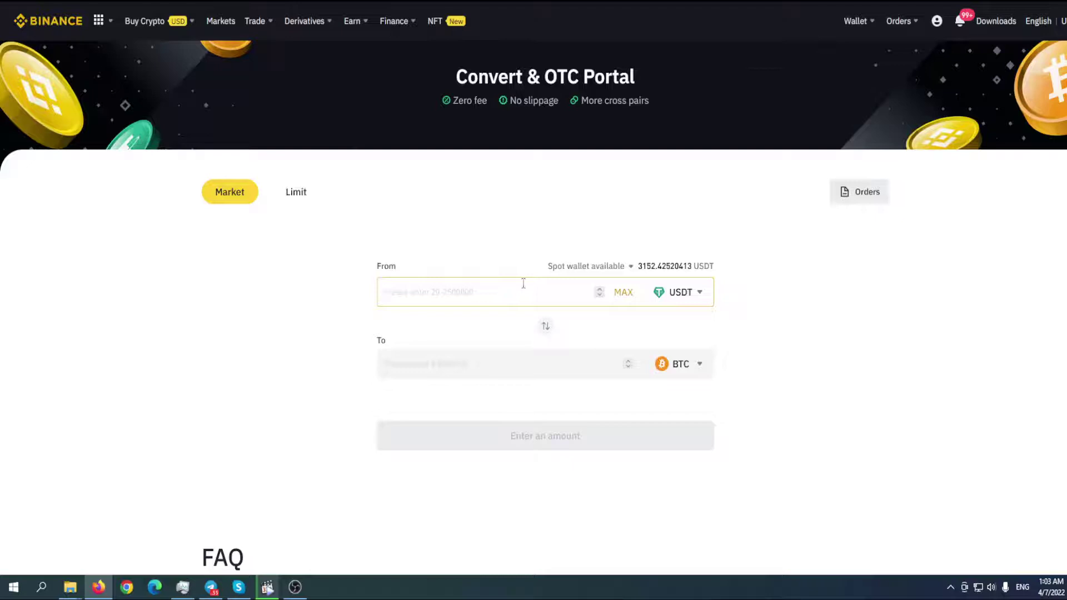
{"action": "left_click", "coordinate": [674, 367]}
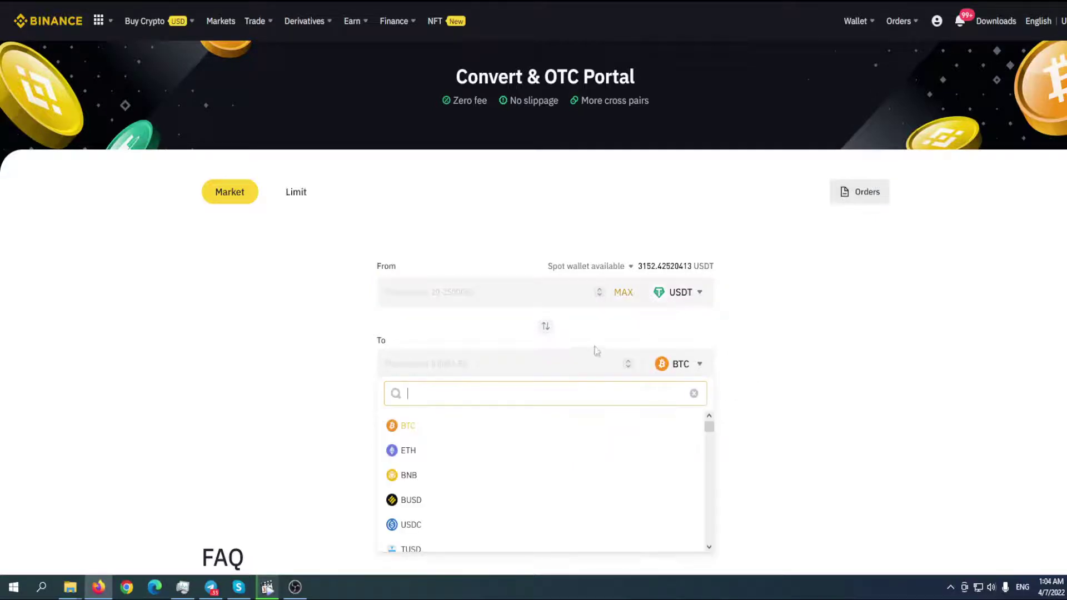
{"action": "type", "text": "do"}
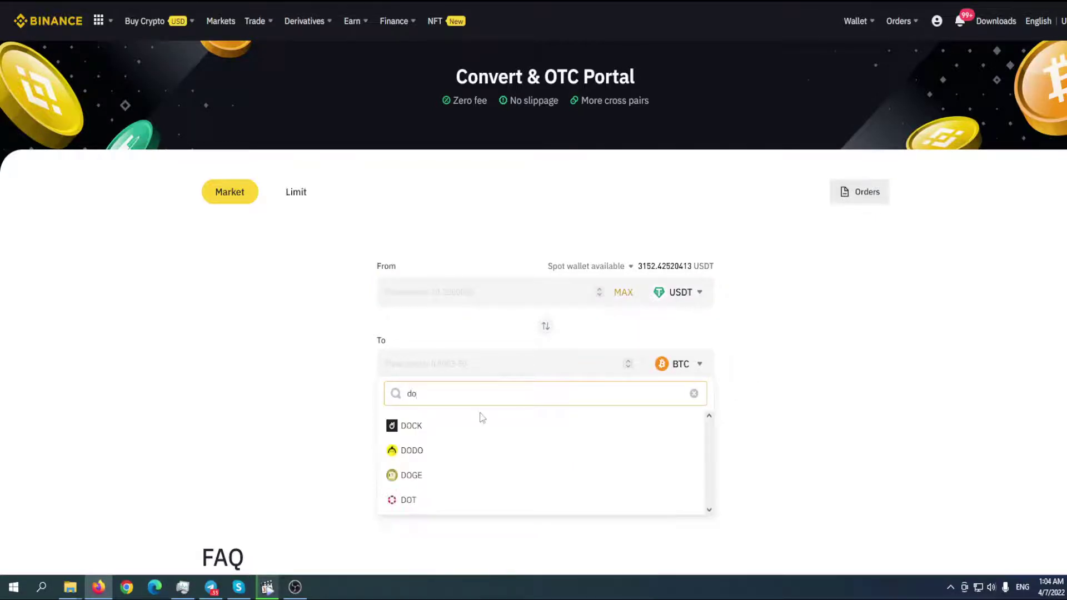
{"action": "left_click", "coordinate": [437, 475]}
{"action": "left_click", "coordinate": [438, 295]}
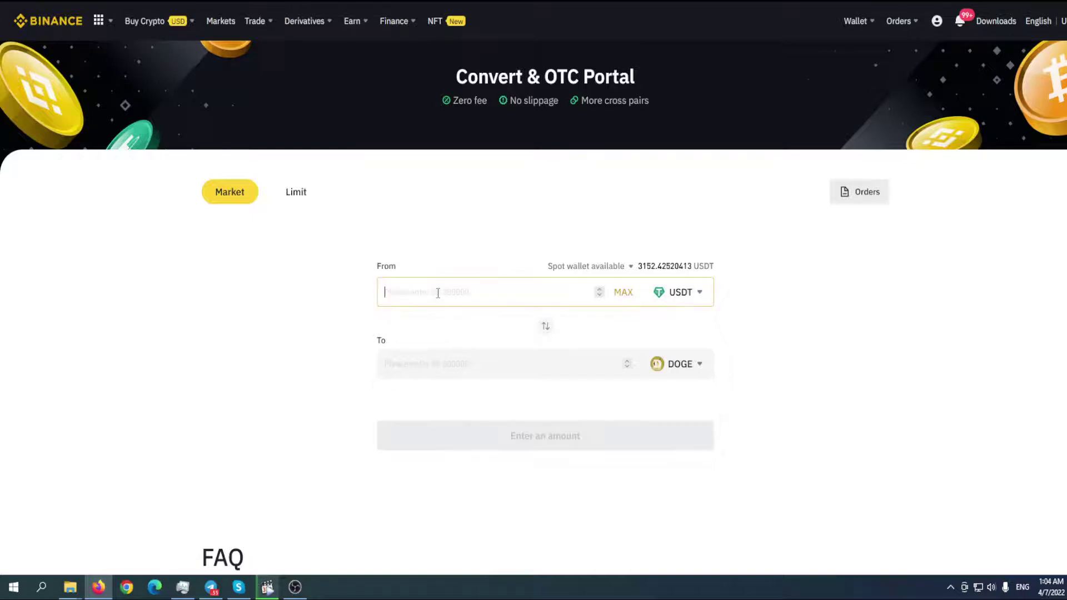
{"action": "type", "text": "20"}
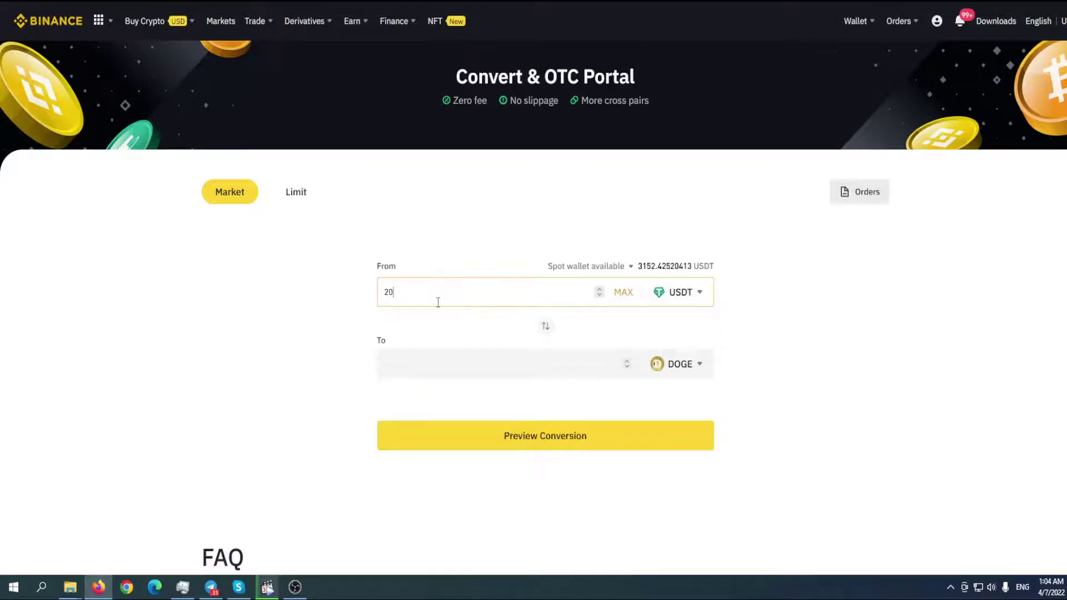
Preview and refresh the 20 USDT-to-DOGE quote, letting it expire without converting
{"action": "left_click", "coordinate": [543, 435]}
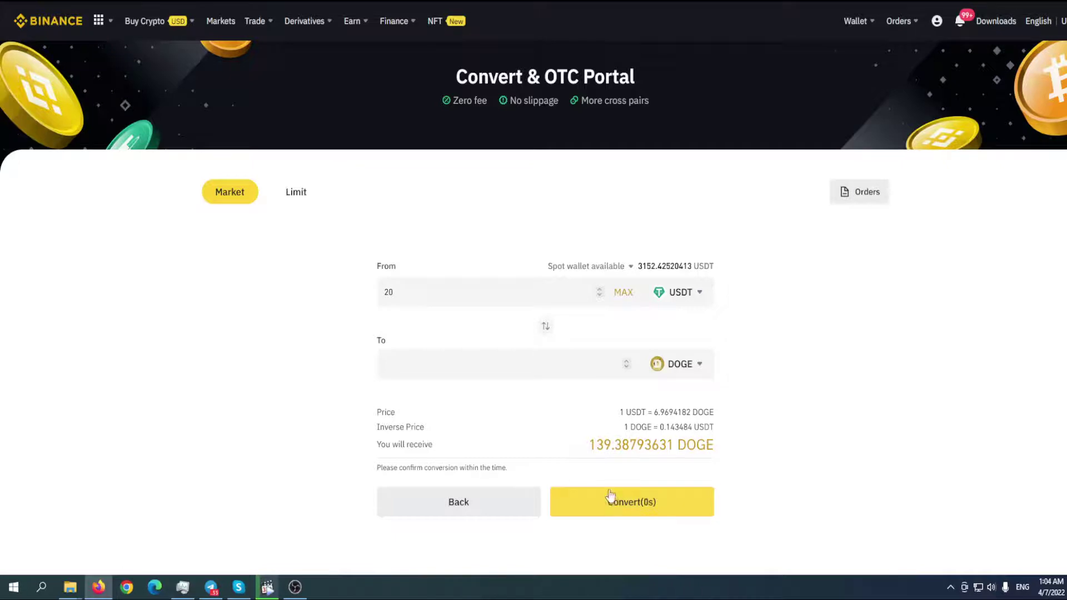
{"action": "left_click", "coordinate": [609, 503]}
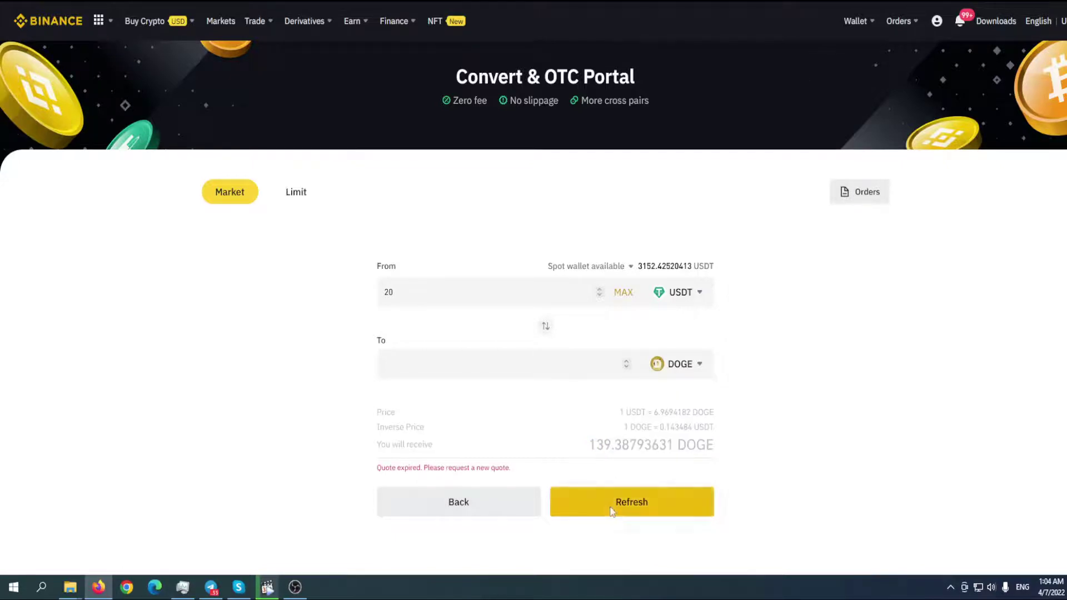
{"action": "left_click", "coordinate": [481, 362]}
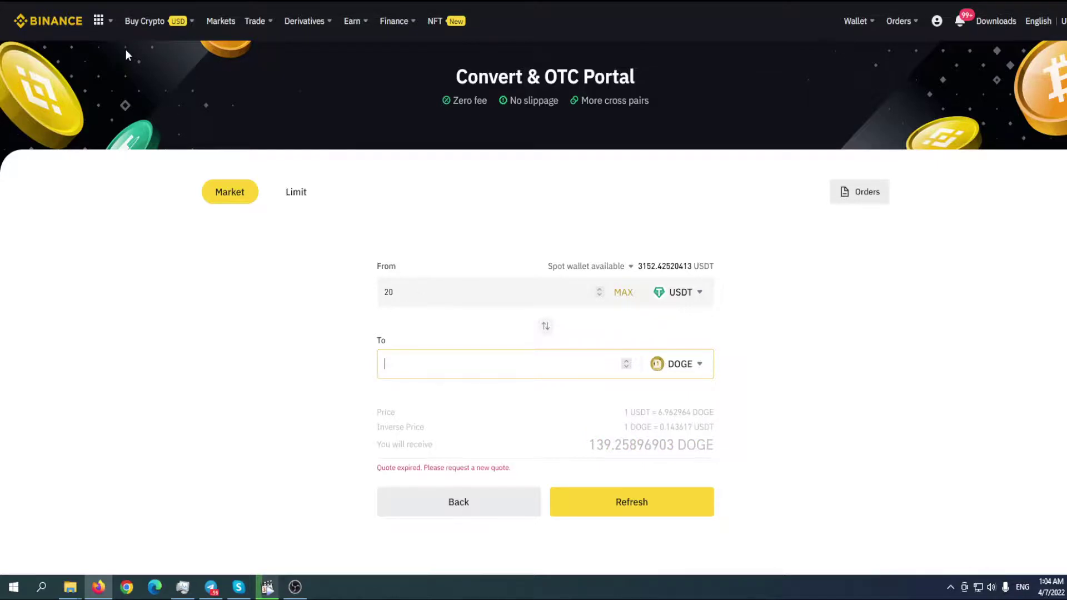
{"action": "mouse_move", "coordinate": [255, 20]}
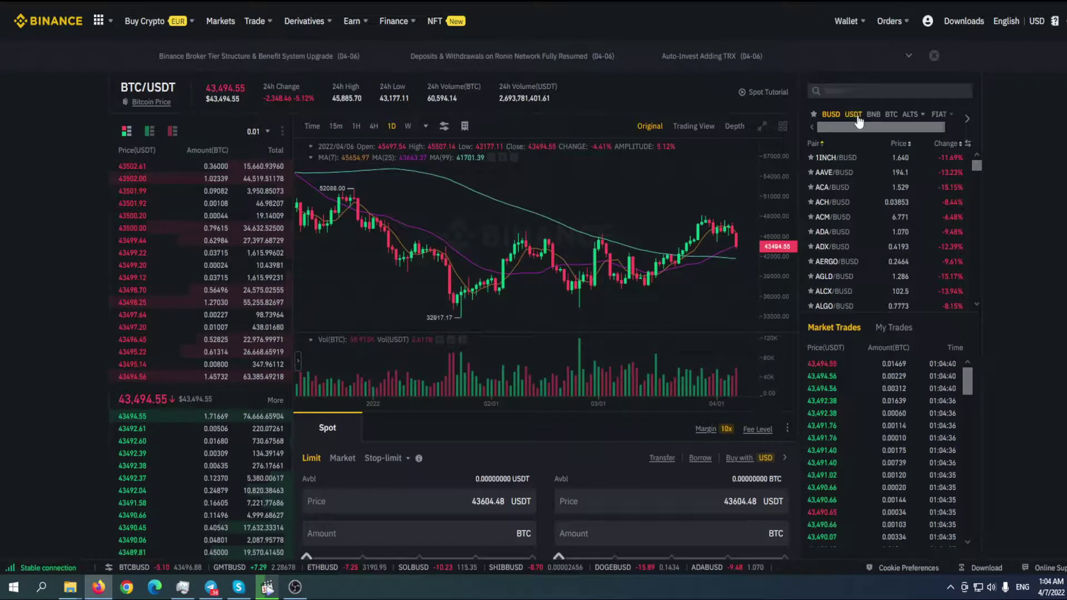
Search 'dog' to switch to the DOGE/USDT pair and bring its limit order forms into view
{"action": "type", "text": "dog"}
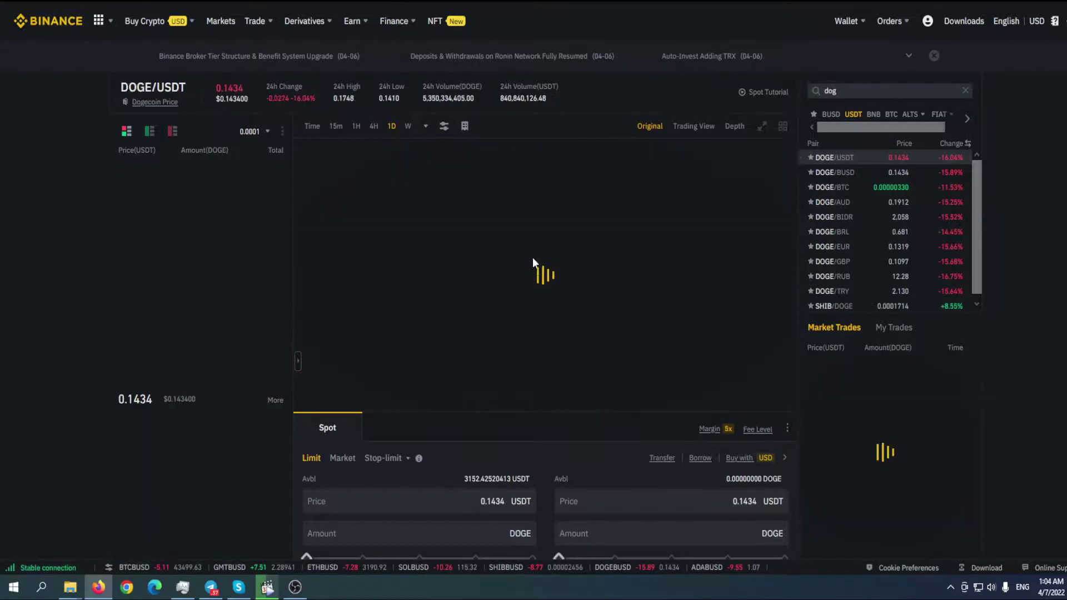
{"action": "scroll", "coordinate": [513, 372], "scroll_direction": "down", "scroll_amount": 4}
{"action": "left_click", "coordinate": [452, 283]}
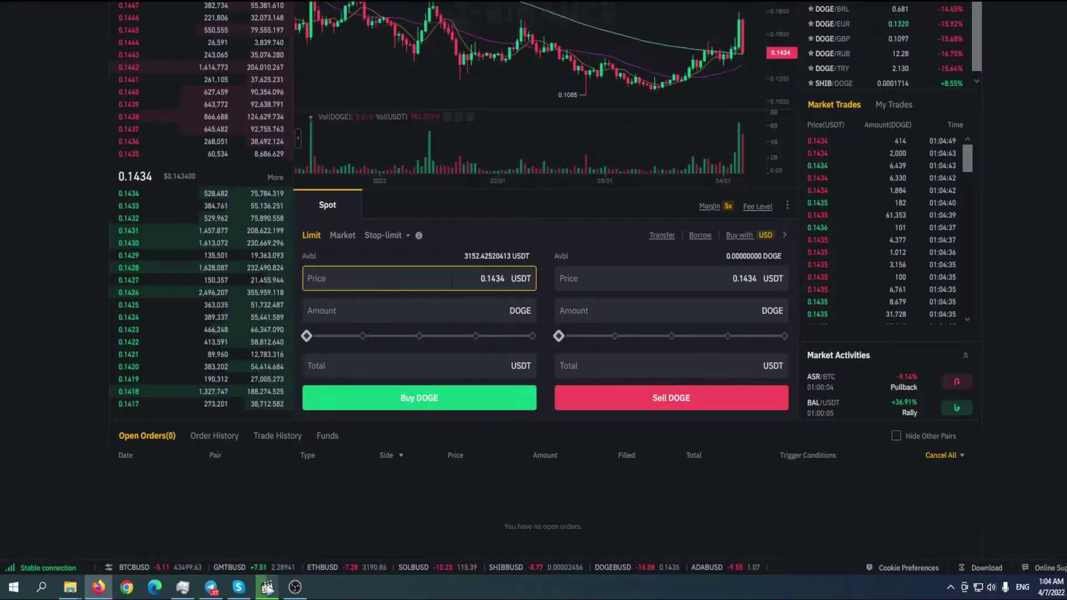
{"action": "scroll", "coordinate": [452, 282], "scroll_direction": "up", "scroll_amount": 5}
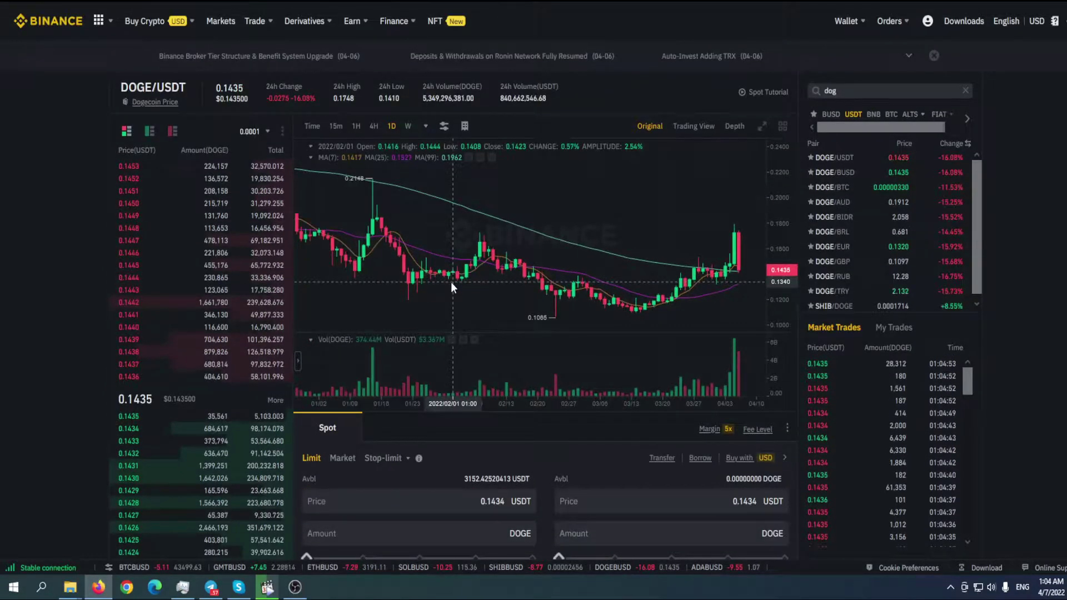
{"action": "scroll", "coordinate": [400, 265], "scroll_direction": "down", "scroll_amount": 2}
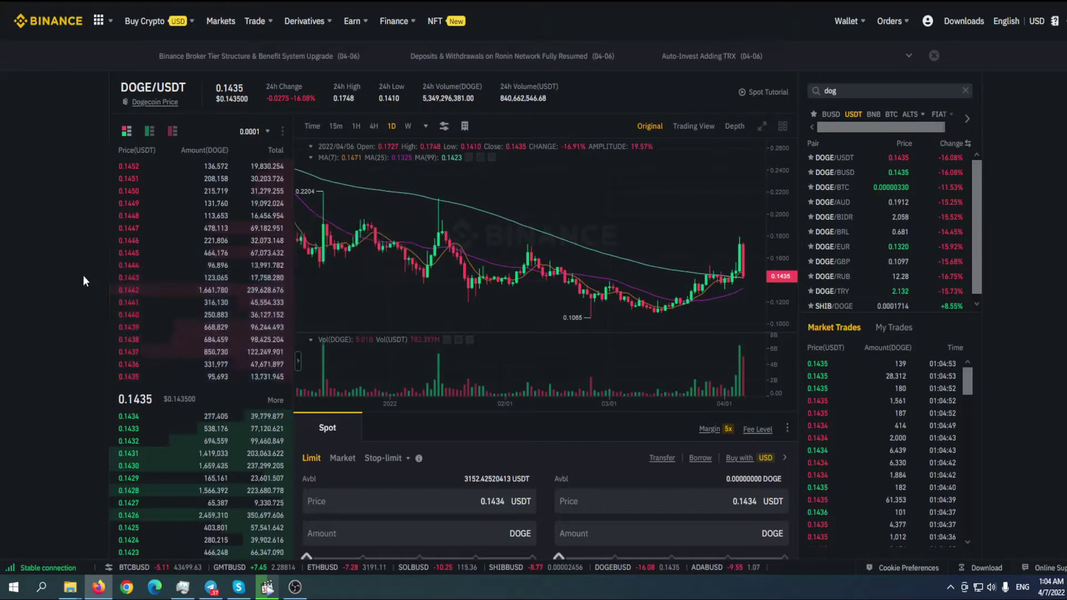
{"action": "scroll", "coordinate": [86, 275], "scroll_direction": "down", "scroll_amount": 4}
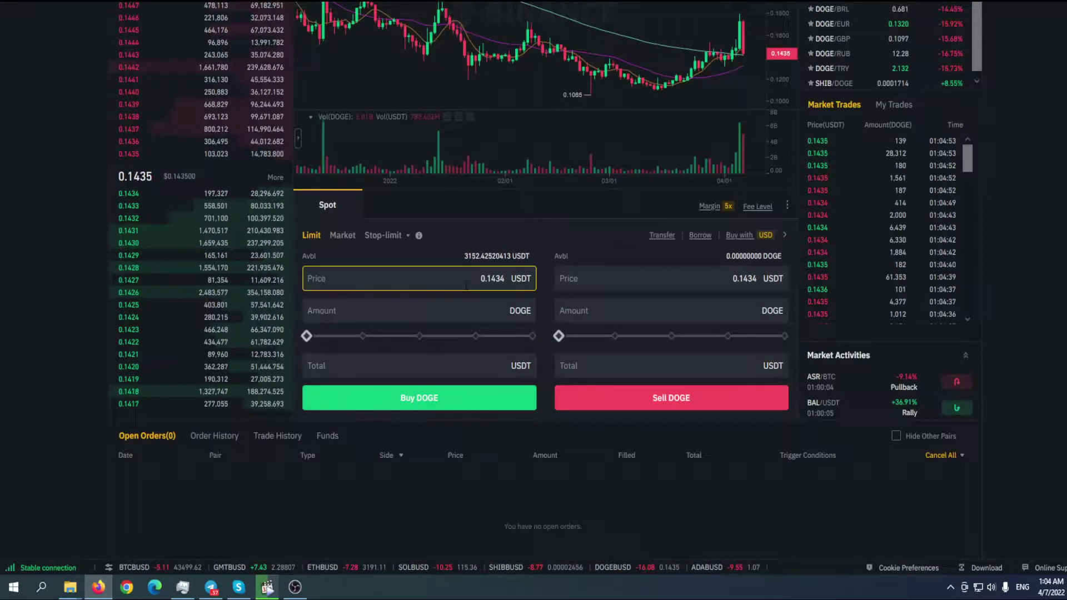
Set the limit buy price to 0.1 and total to 20 USDT, giving 200 DOGE
{"action": "left_click", "coordinate": [505, 279]}
{"action": "left_click_drag", "start_coordinate": [505, 278], "coordinate": [491, 279]}
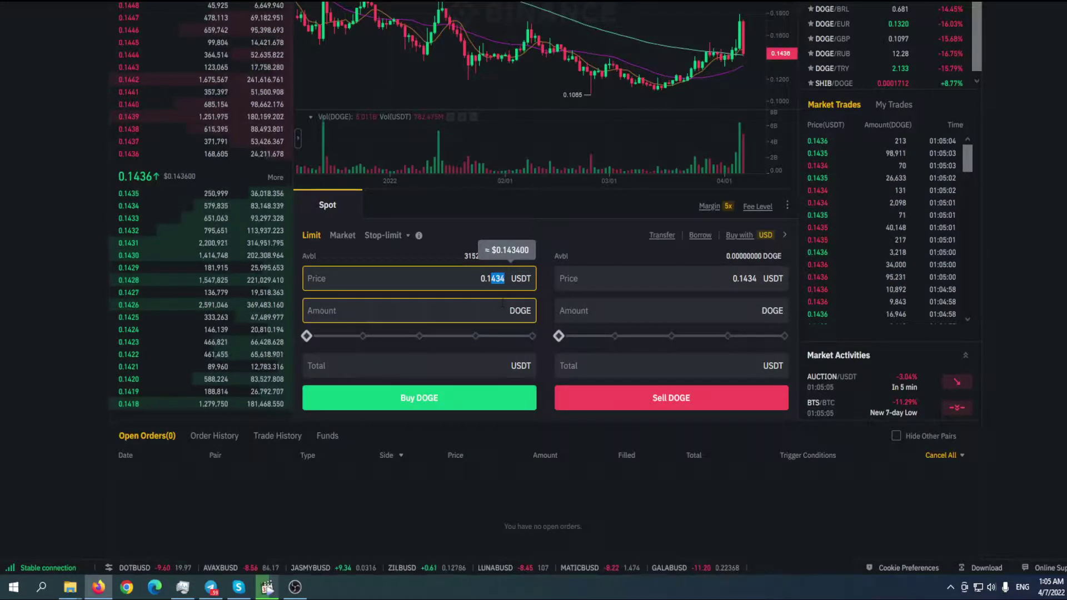
{"action": "key", "text": "BackSpace"}
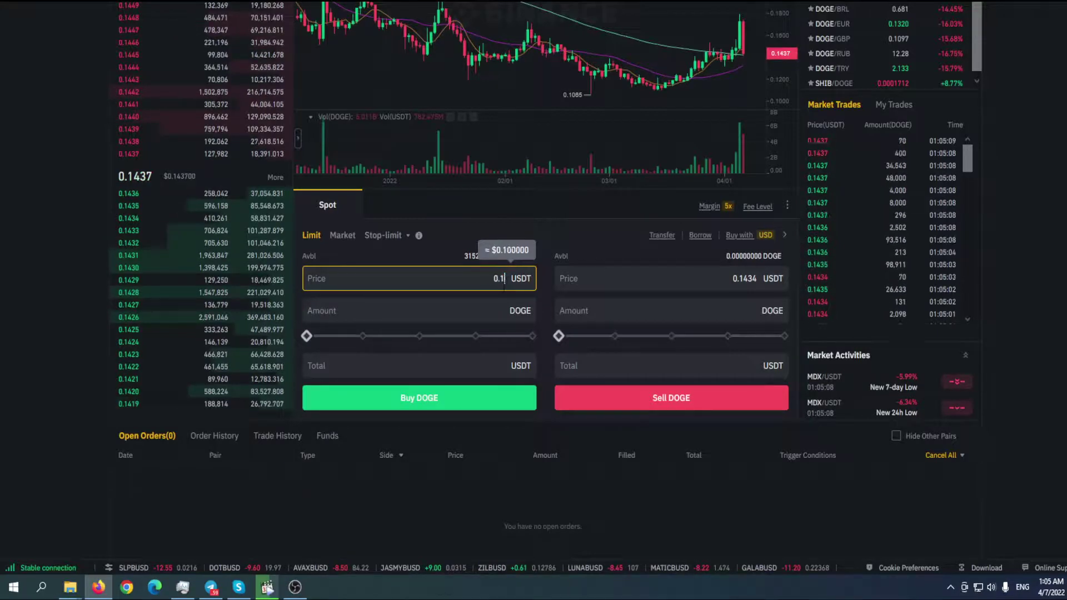
{"action": "left_click", "coordinate": [454, 313]}
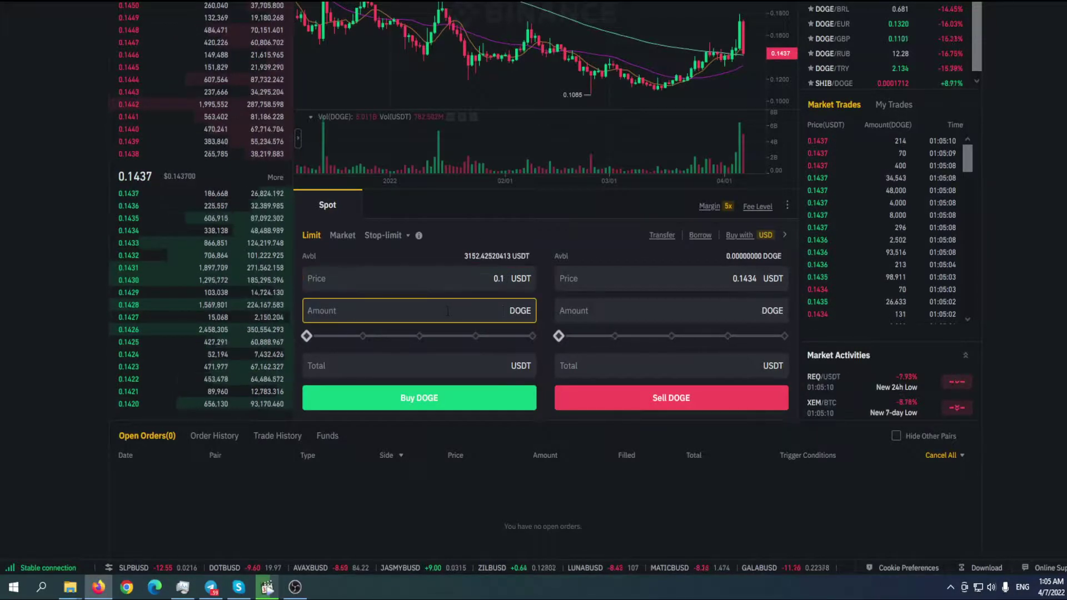
{"action": "left_click", "coordinate": [464, 366]}
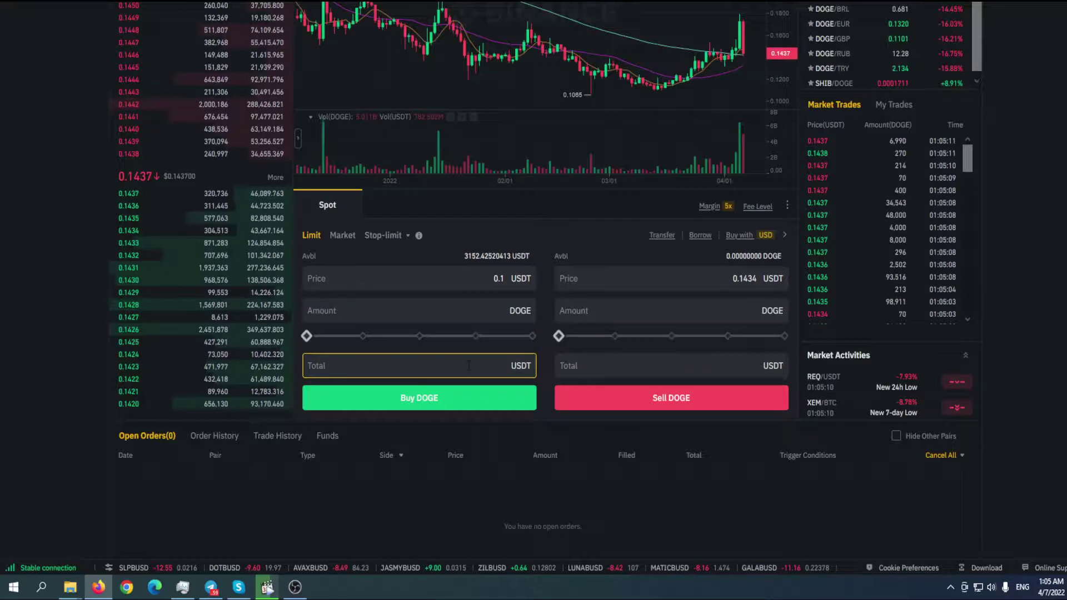
{"action": "type", "text": "2"}
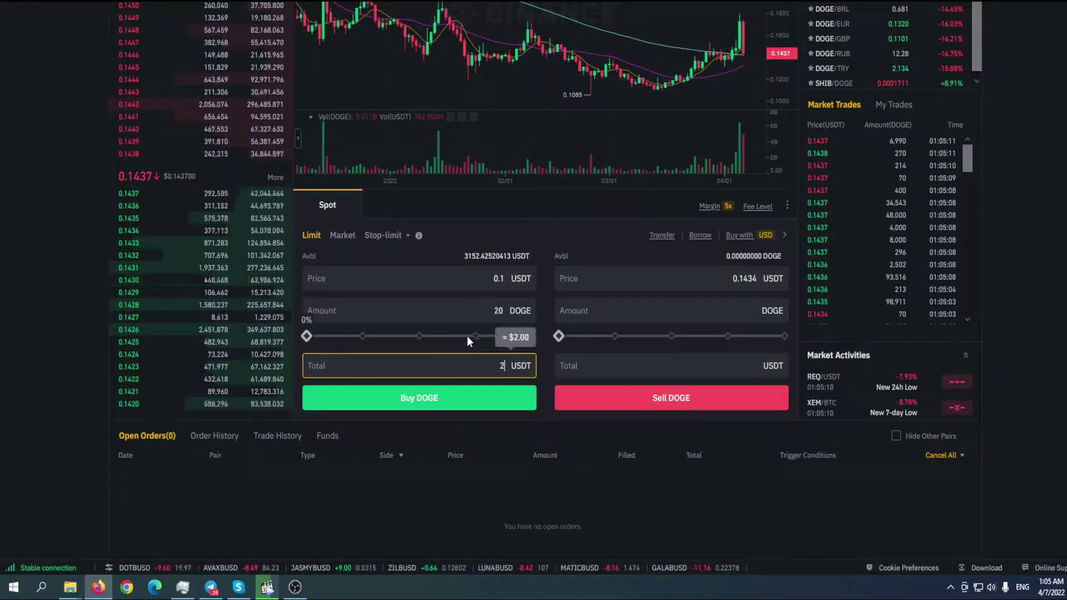
{"action": "type", "text": "0"}
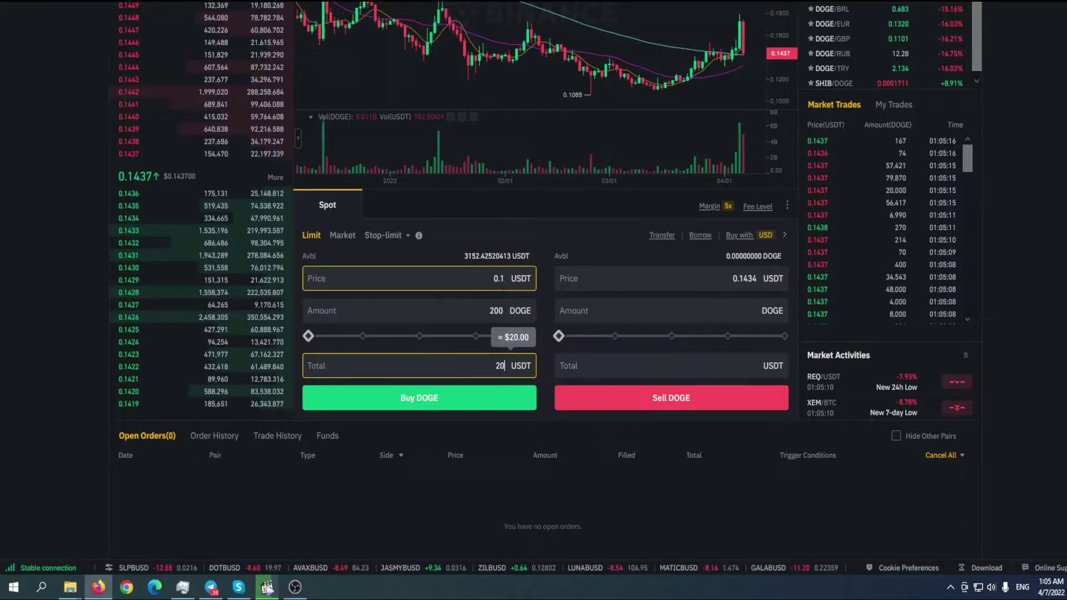
{"action": "left_click", "coordinate": [499, 278]}
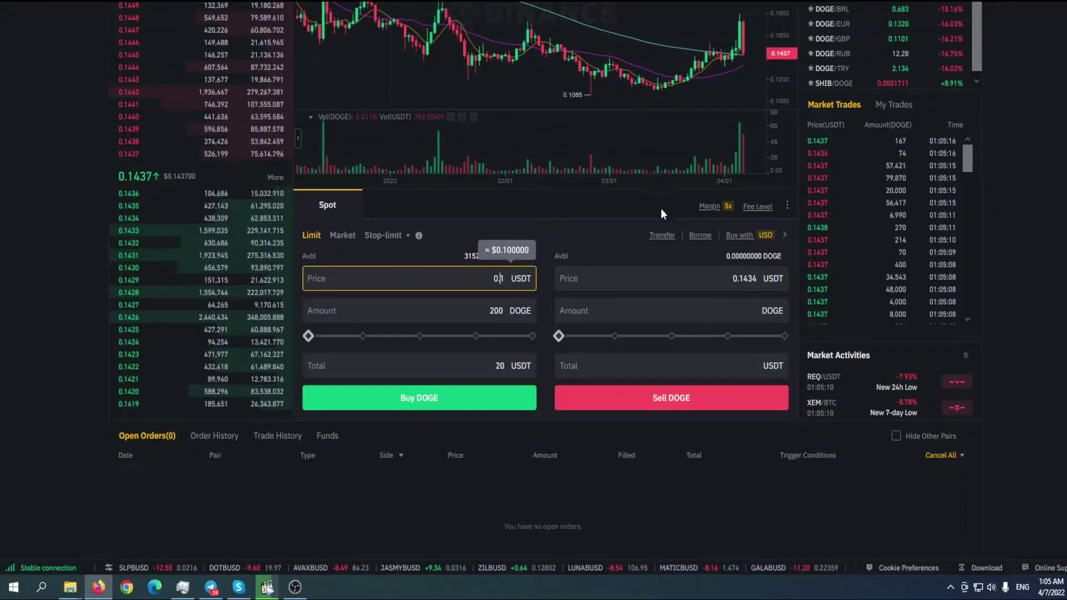
{"action": "scroll", "coordinate": [661, 210], "scroll_direction": "up", "scroll_amount": 3}
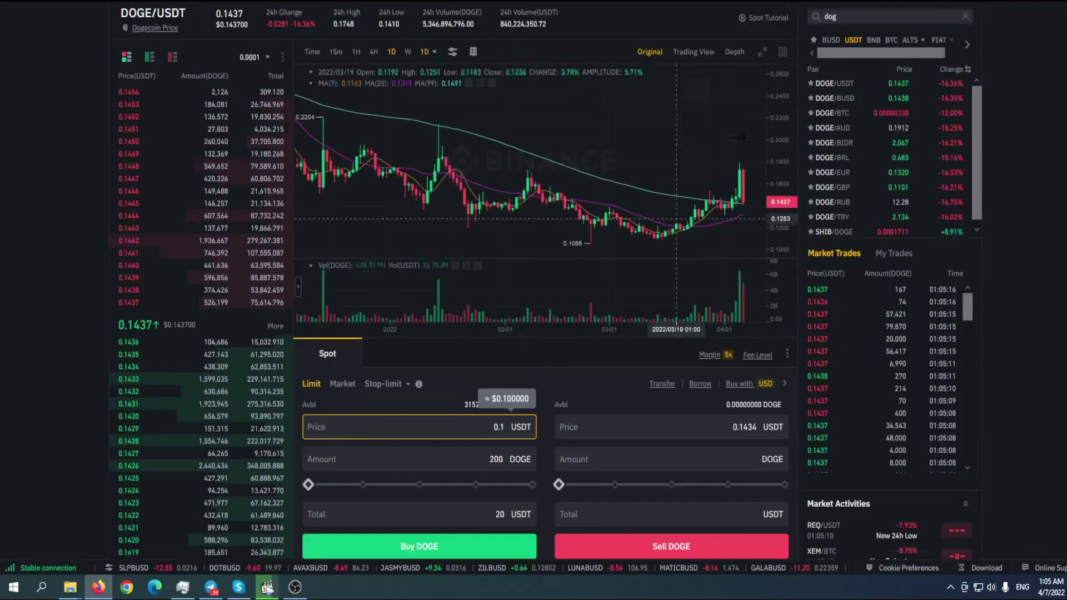
Place the 200 DOGE limit buy at 0.1 USDT, then cancel all open orders
{"action": "left_click", "coordinate": [484, 547]}
{"action": "scroll", "coordinate": [678, 305], "scroll_direction": "down", "scroll_amount": 2}
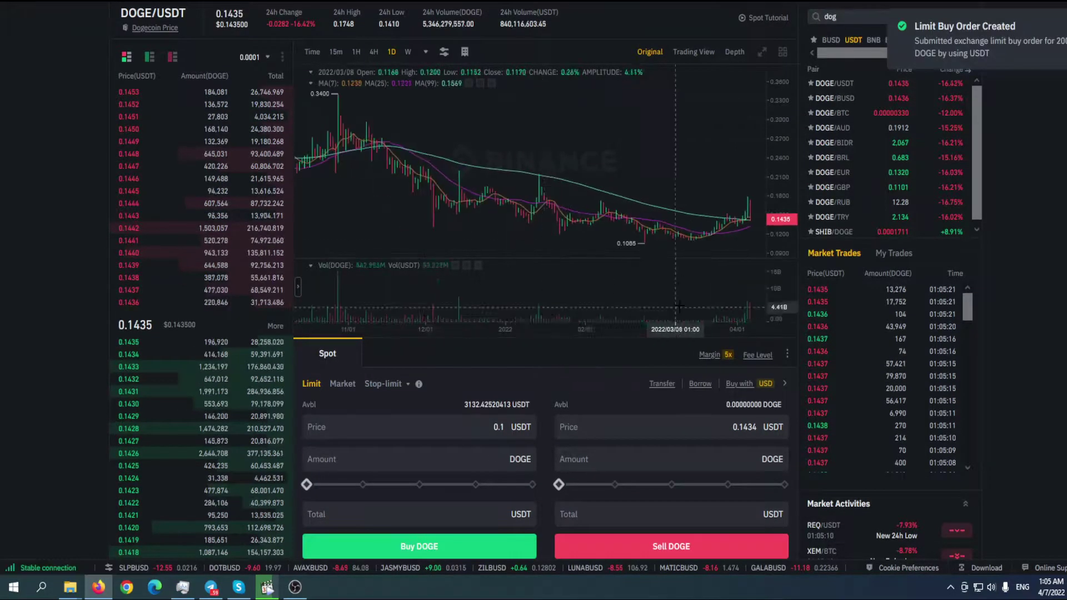
{"action": "scroll", "coordinate": [540, 423], "scroll_direction": "down", "scroll_amount": 3}
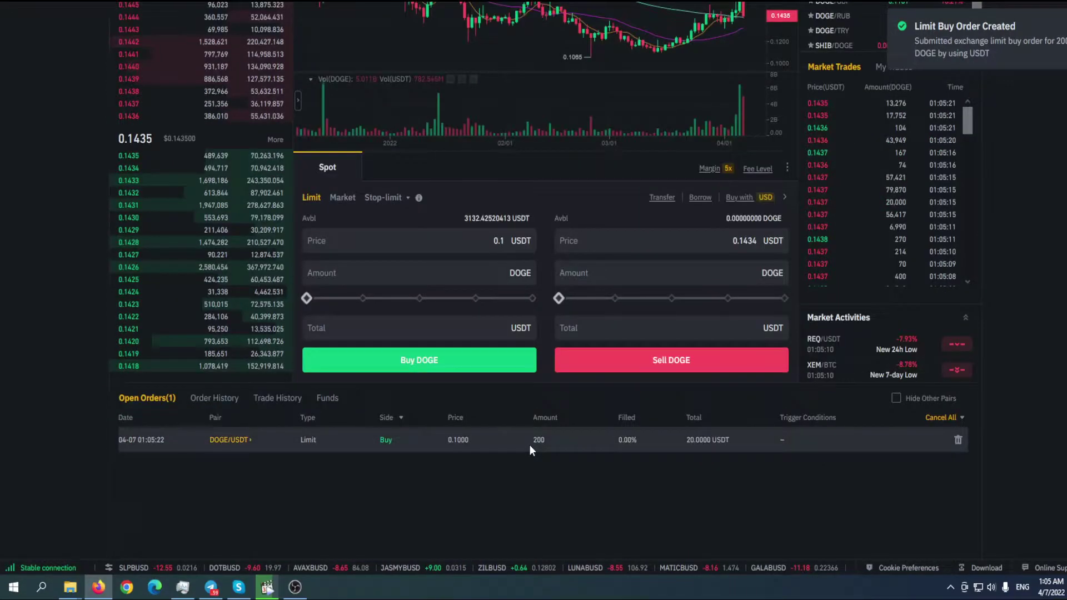
{"action": "left_click", "coordinate": [945, 422]}
{"action": "left_click", "coordinate": [630, 340]}
{"action": "scroll", "coordinate": [631, 343], "scroll_direction": "up", "scroll_amount": 5}
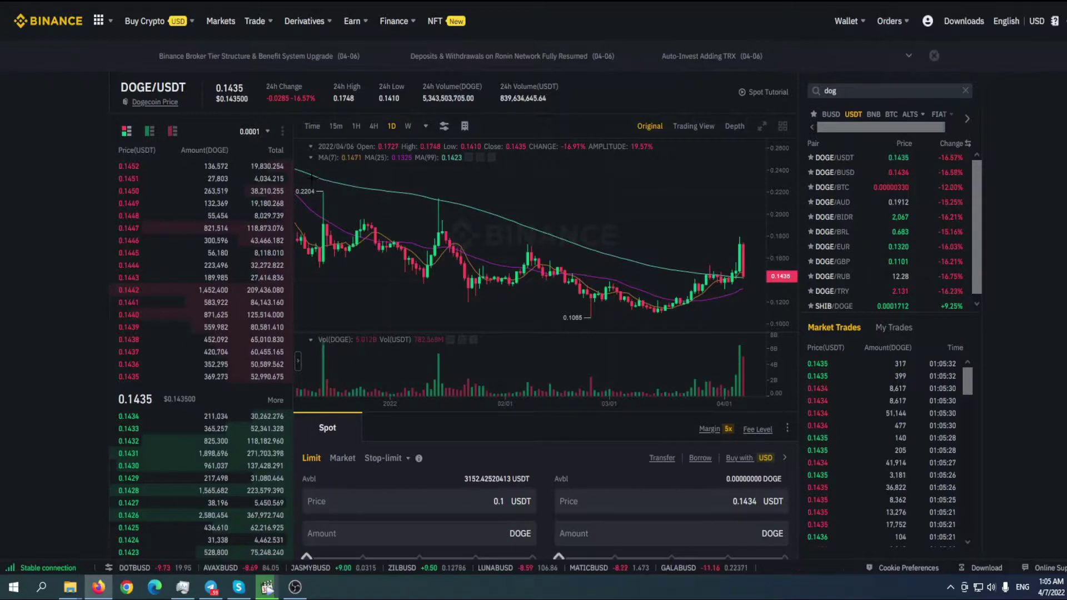
Change the limit buy price to 0.1435 USDT
{"action": "scroll", "coordinate": [607, 374], "scroll_direction": "down", "scroll_amount": 3}
{"action": "scroll", "coordinate": [554, 429], "scroll_direction": "down", "scroll_amount": 3}
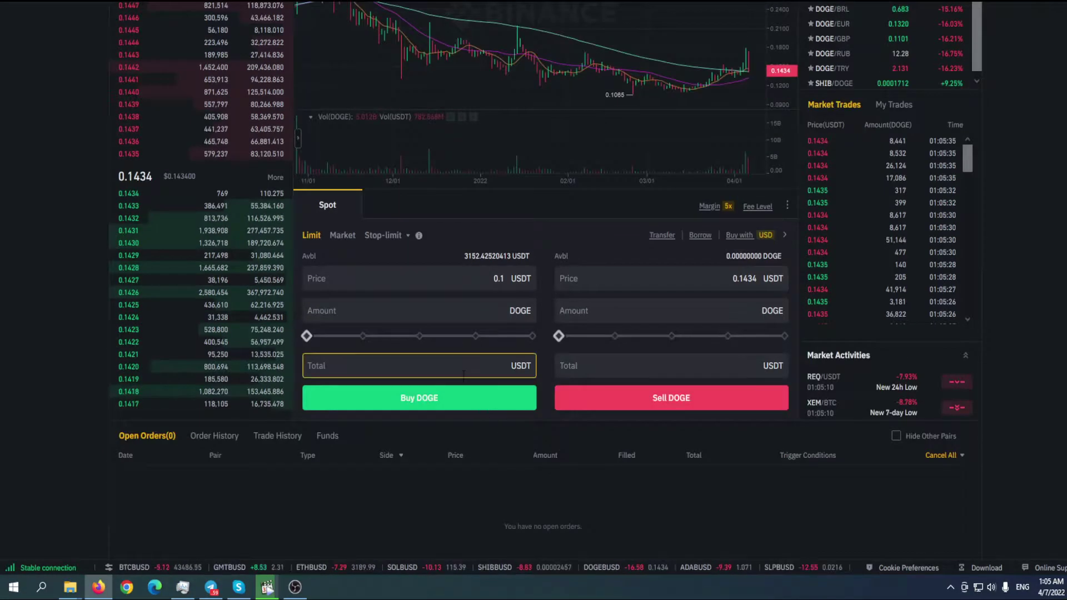
{"action": "scroll", "coordinate": [555, 429], "scroll_direction": "up", "scroll_amount": 3}
{"action": "scroll", "coordinate": [389, 386], "scroll_direction": "down", "scroll_amount": 1}
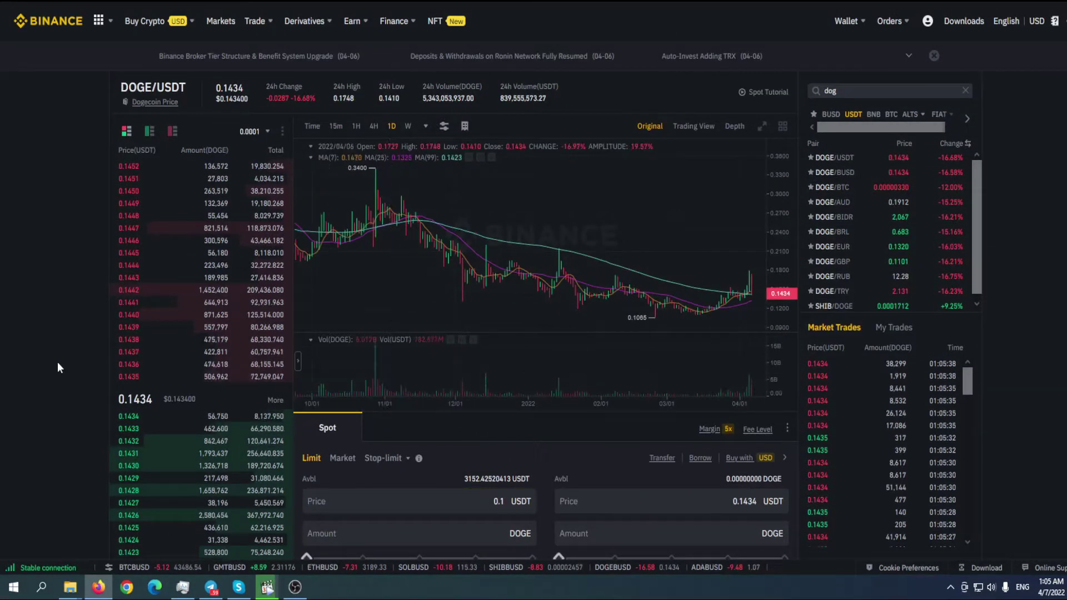
{"action": "scroll", "coordinate": [58, 362], "scroll_direction": "down", "scroll_amount": 4}
{"action": "left_click", "coordinate": [500, 279]}
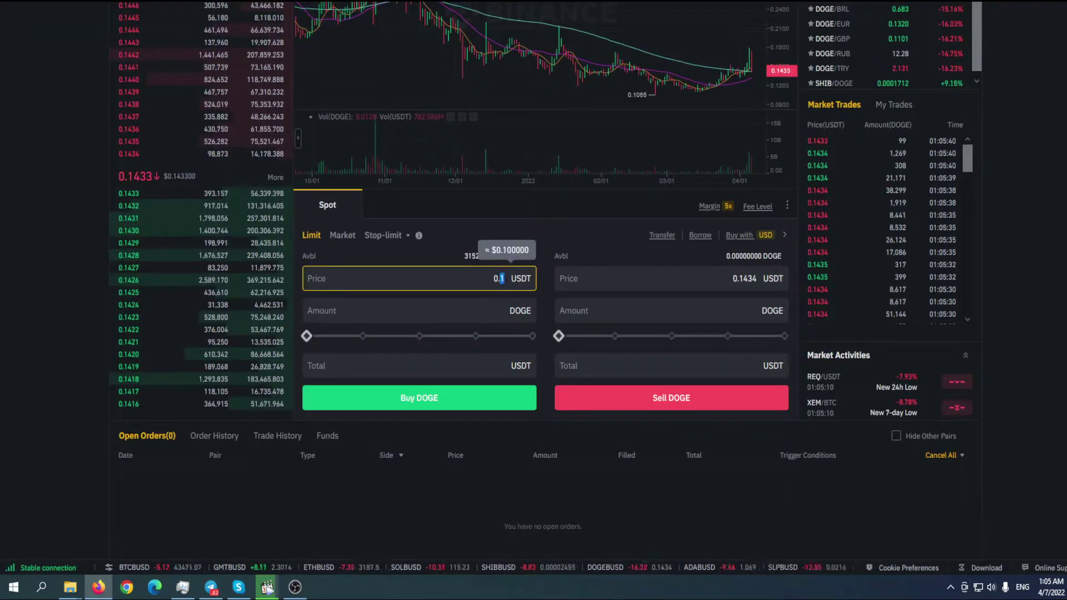
{"action": "type", "text": "435"}
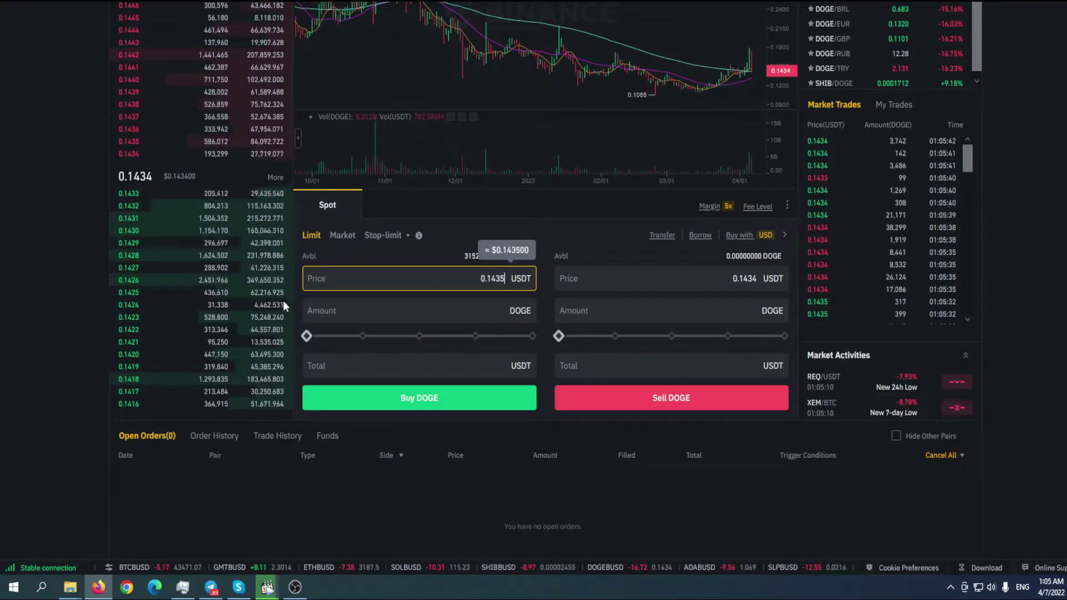
{"action": "left_click", "coordinate": [17, 370]}
Set the limit buy total to 20 USDT, giving about 139 DOGE
{"action": "scroll", "coordinate": [43, 368], "scroll_direction": "up", "scroll_amount": 4}
{"action": "scroll", "coordinate": [371, 411], "scroll_direction": "down", "scroll_amount": 5}
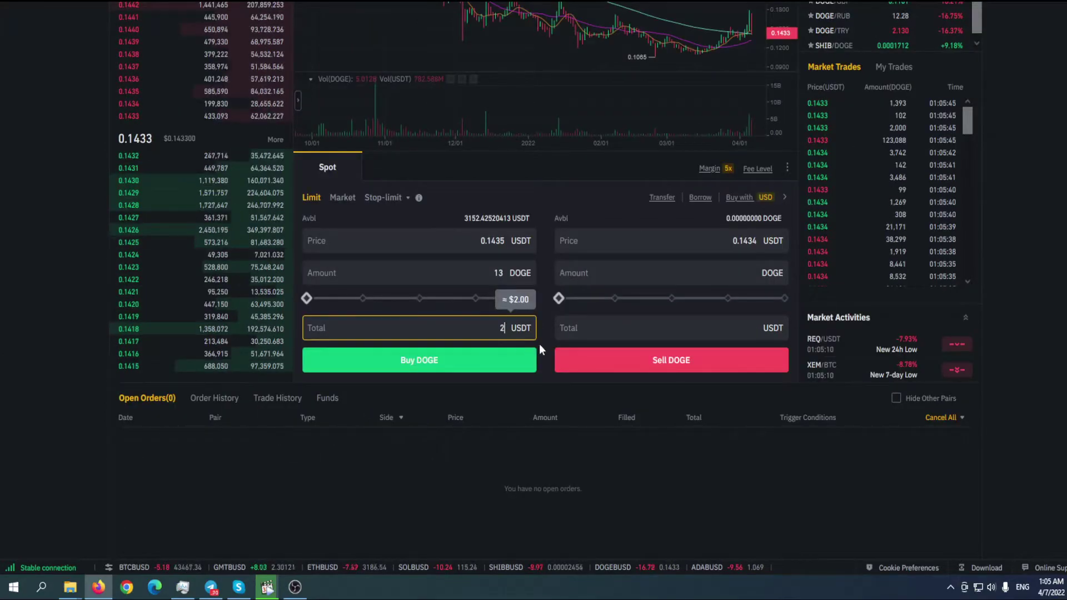
{"action": "type", "text": "0"}
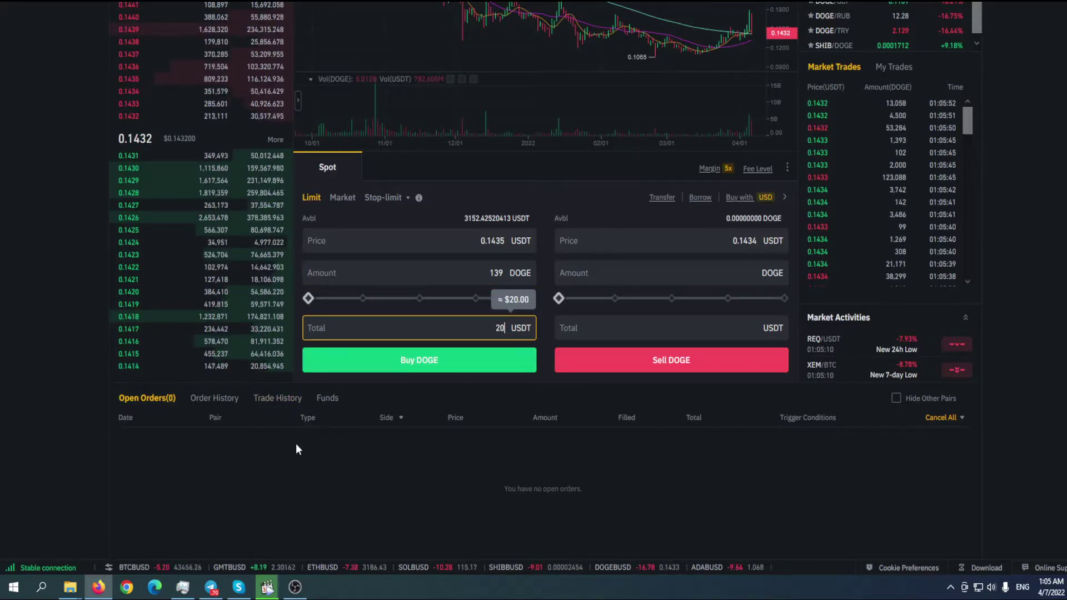
{"action": "scroll", "coordinate": [286, 427], "scroll_direction": "up", "scroll_amount": 4}
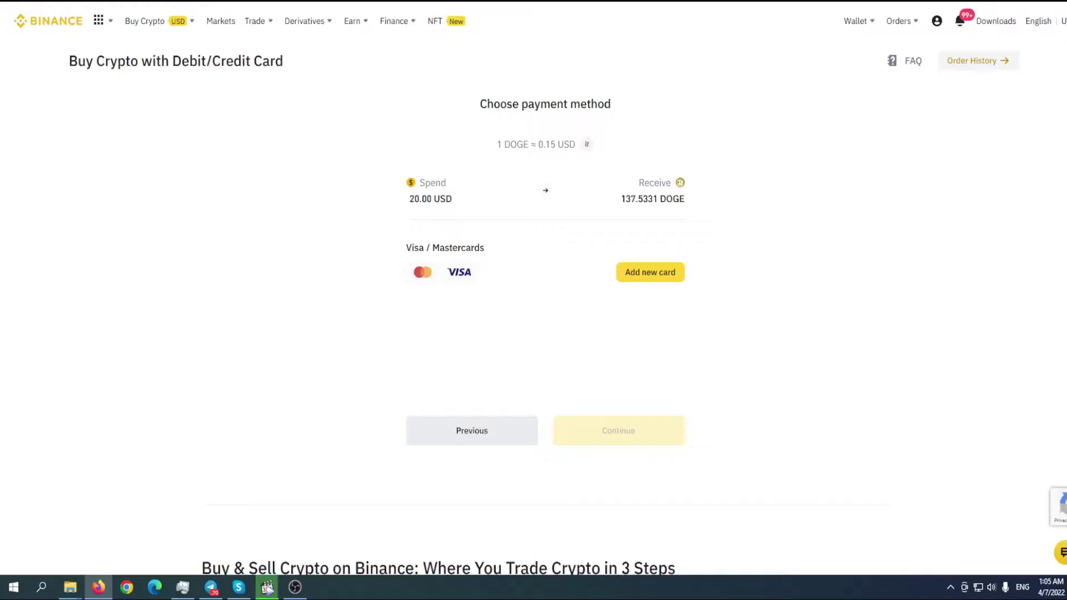